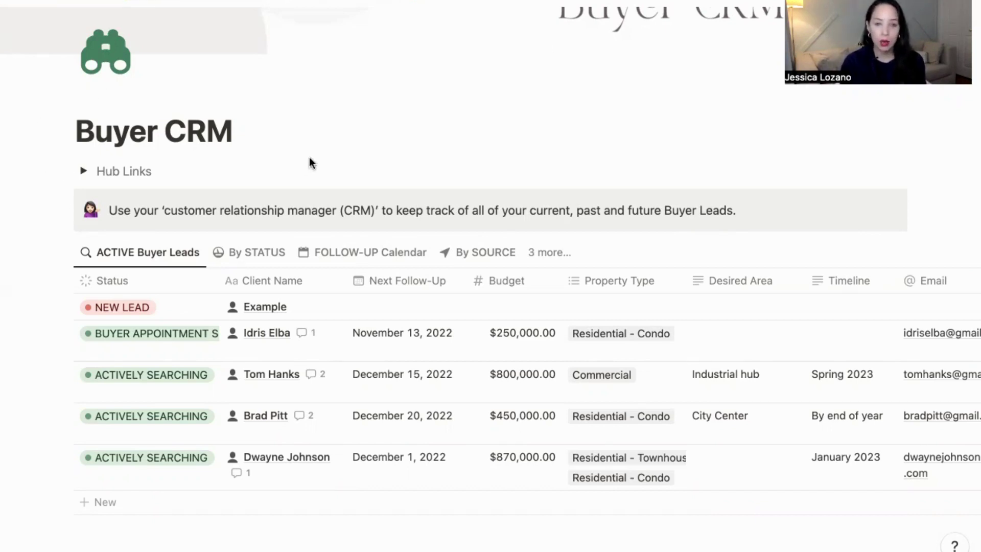
# Review the Idris Elba buyer record, then close its panel
pyautogui.click(315, 333)
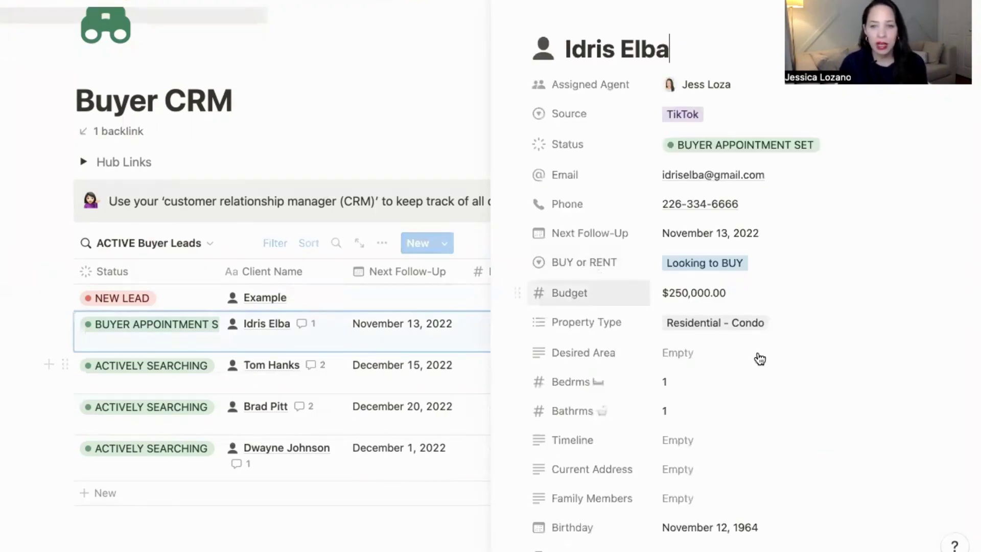
pyautogui.scroll(-5, 824, 382)
pyautogui.scroll(-12, 825, 382)
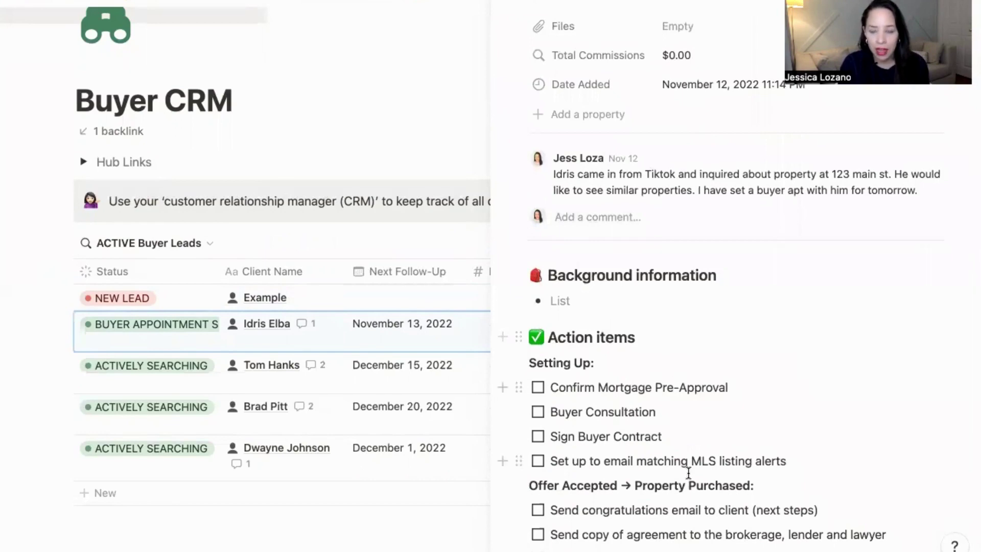
pyautogui.scroll(-3, 686, 468)
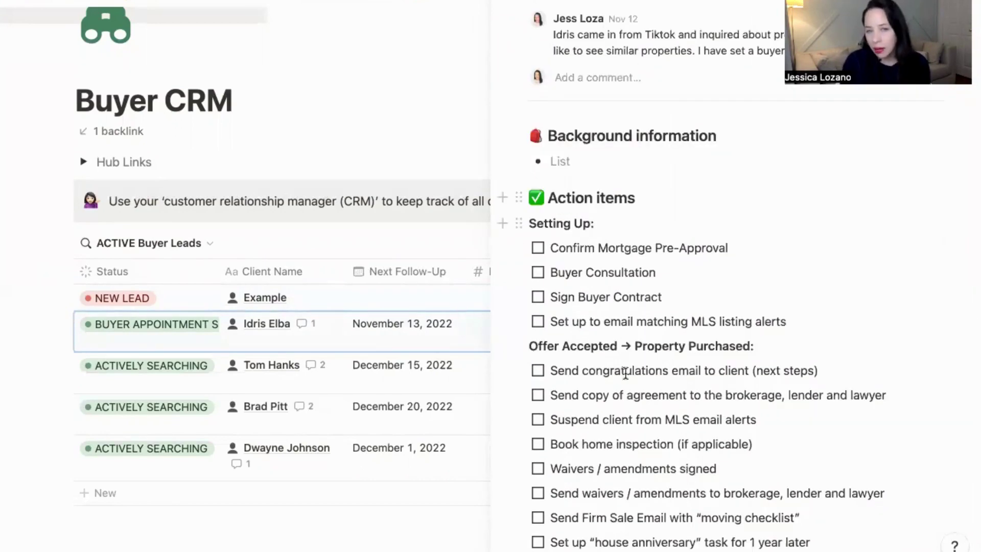
pyautogui.scroll(-2, 626, 374)
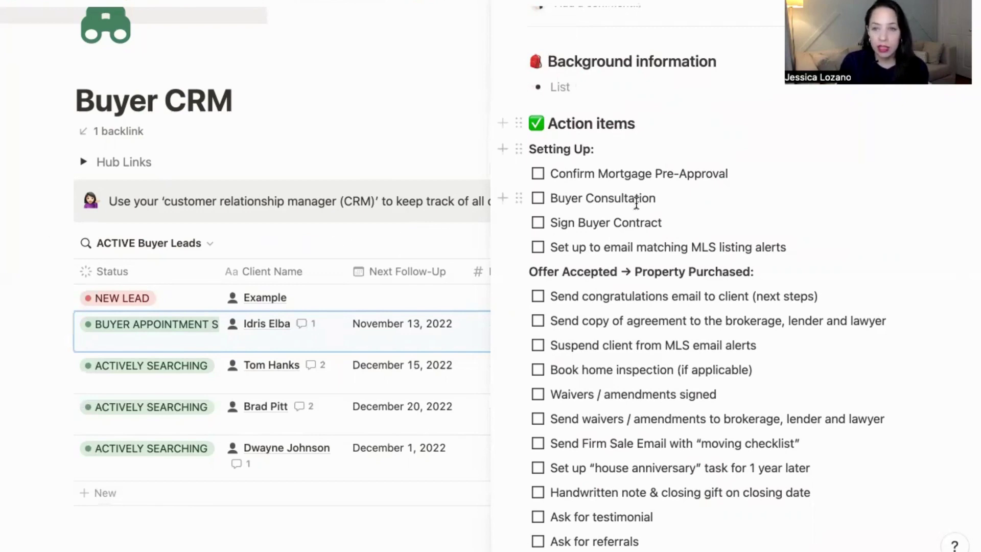
pyautogui.scroll(5, 646, 306)
pyautogui.scroll(-3, 649, 372)
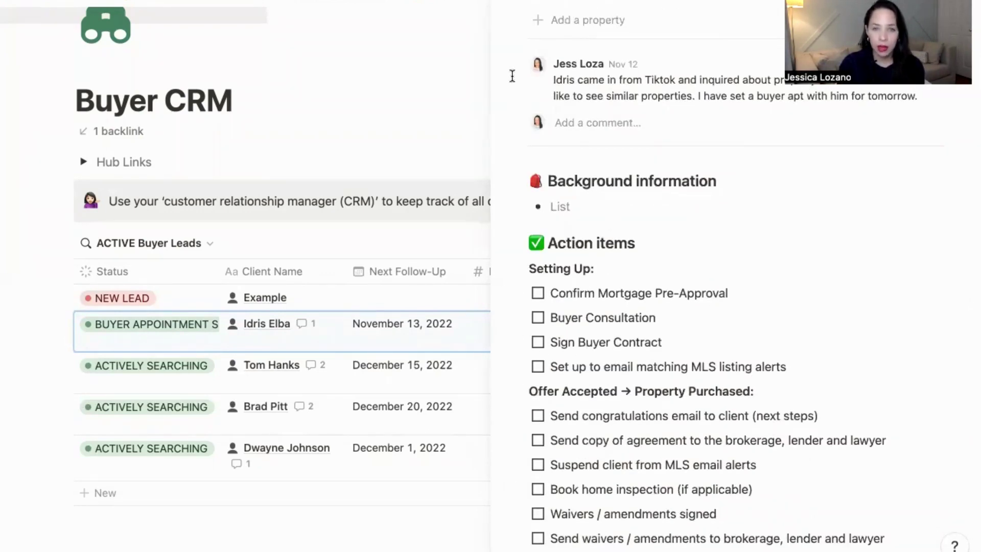
pyautogui.click(428, 82)
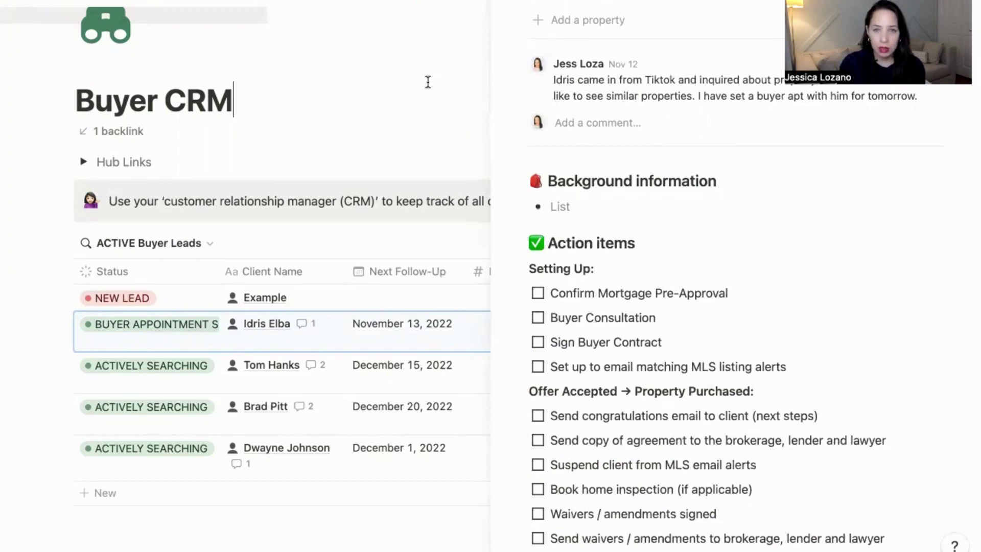
pyautogui.press('Escape')
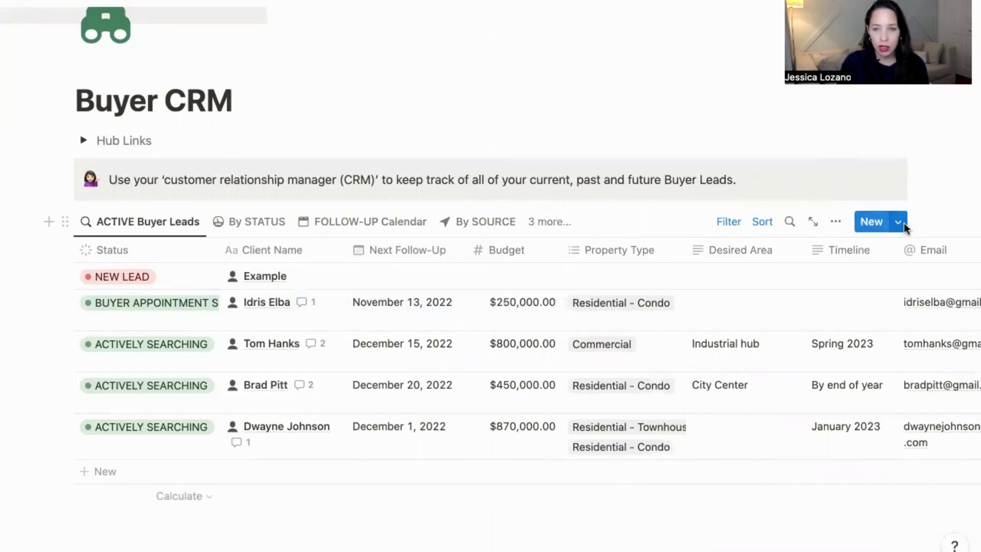
# Open the NEW BUYER (Name) template from the New dropdown's template list for editing
pyautogui.click(903, 222)
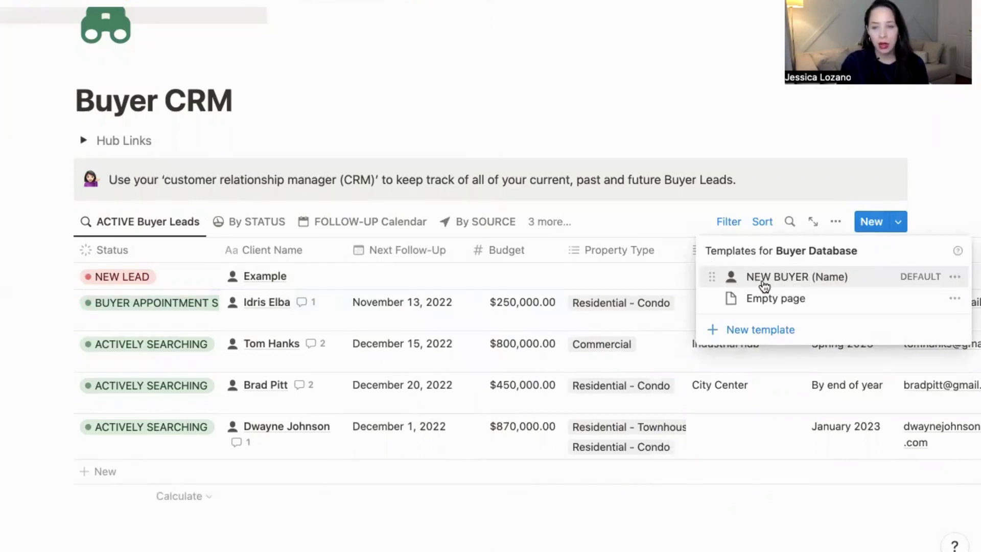
pyautogui.click(955, 281)
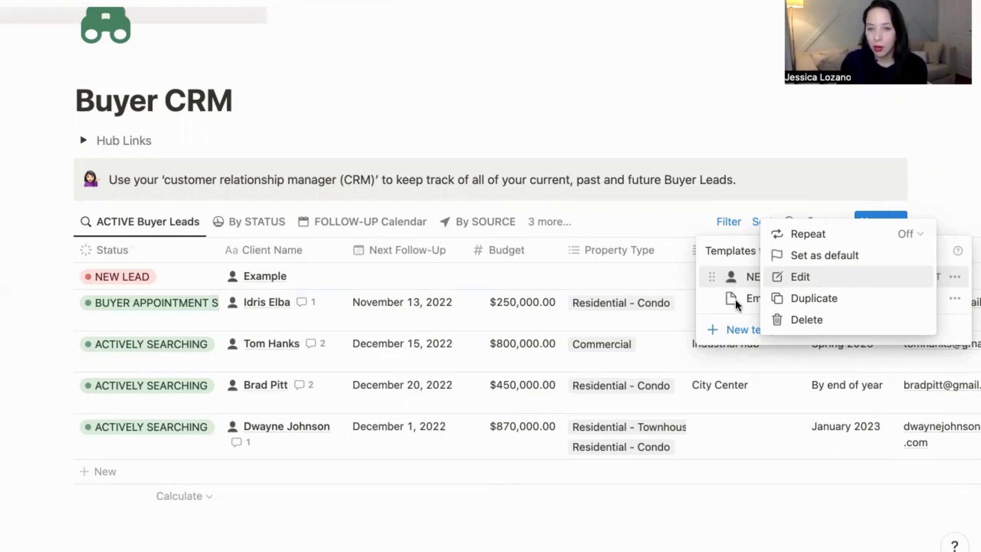
pyautogui.click(716, 278)
pyautogui.click(955, 277)
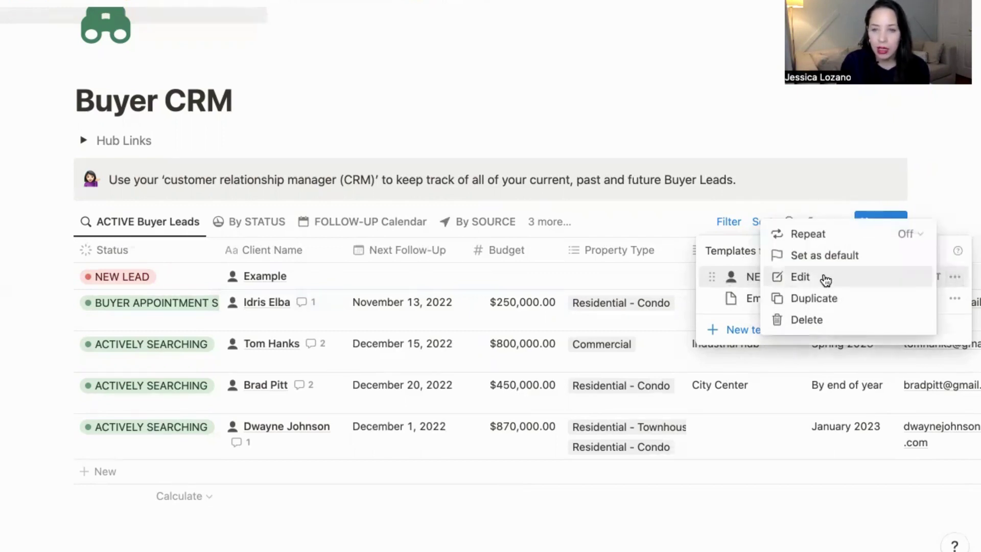
pyautogui.click(826, 279)
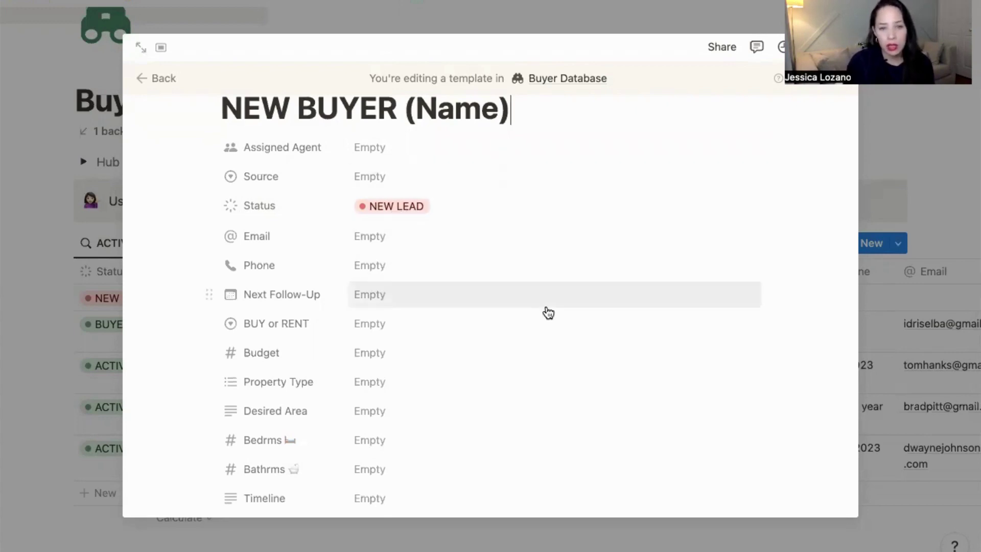
# Add an 'Ask for referrals' to-do after Ask for testimonial, then close the template editor
pyautogui.scroll(-3, 547, 313)
pyautogui.scroll(-3, 547, 286)
pyautogui.scroll(-7, 570, 312)
pyautogui.scroll(-3, 570, 278)
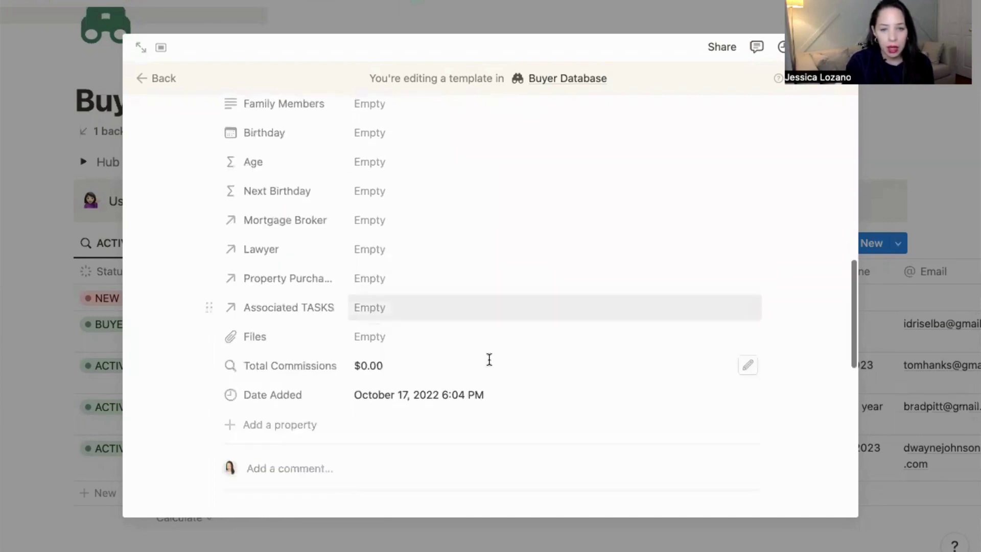
pyautogui.scroll(-6, 460, 378)
pyautogui.scroll(-6, 501, 394)
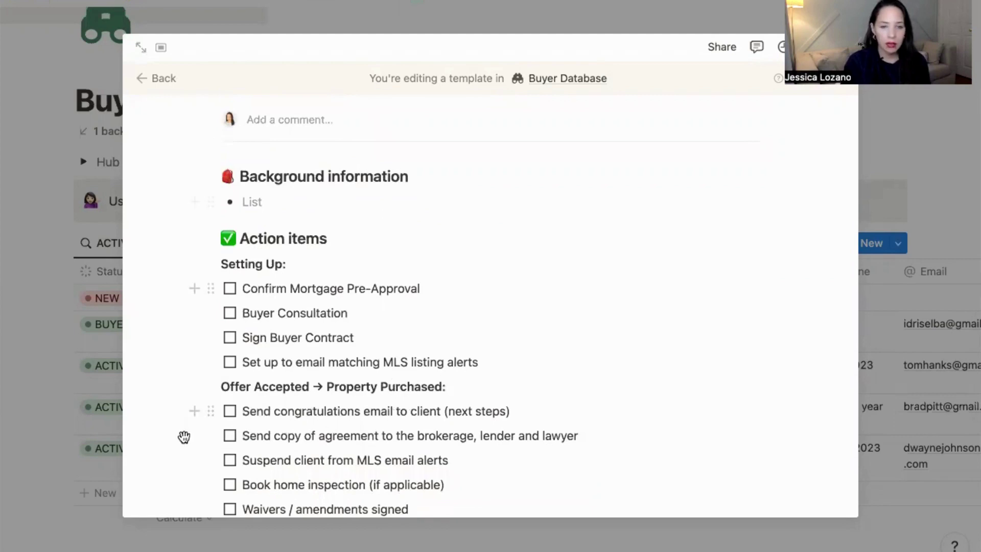
pyautogui.scroll(-3, 309, 252)
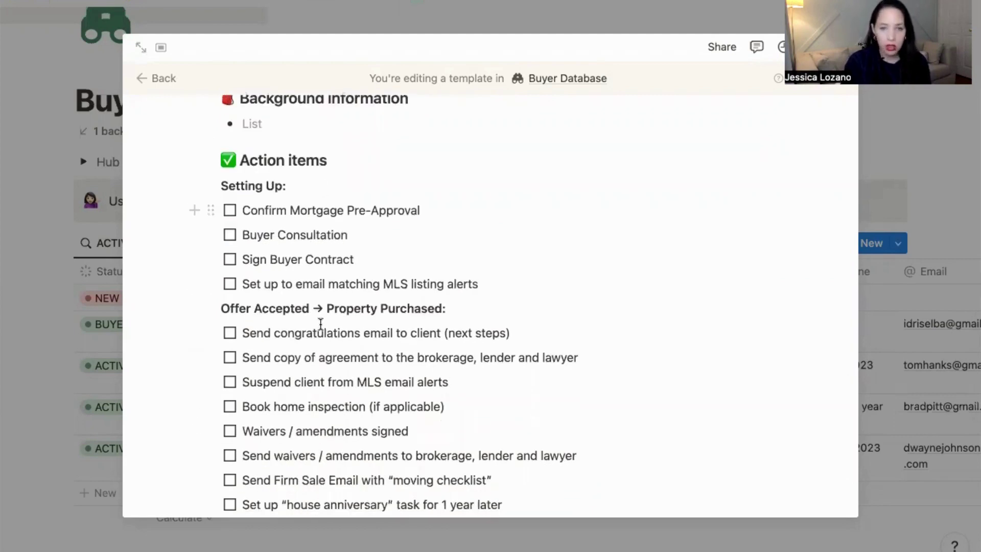
pyautogui.scroll(-2, 319, 358)
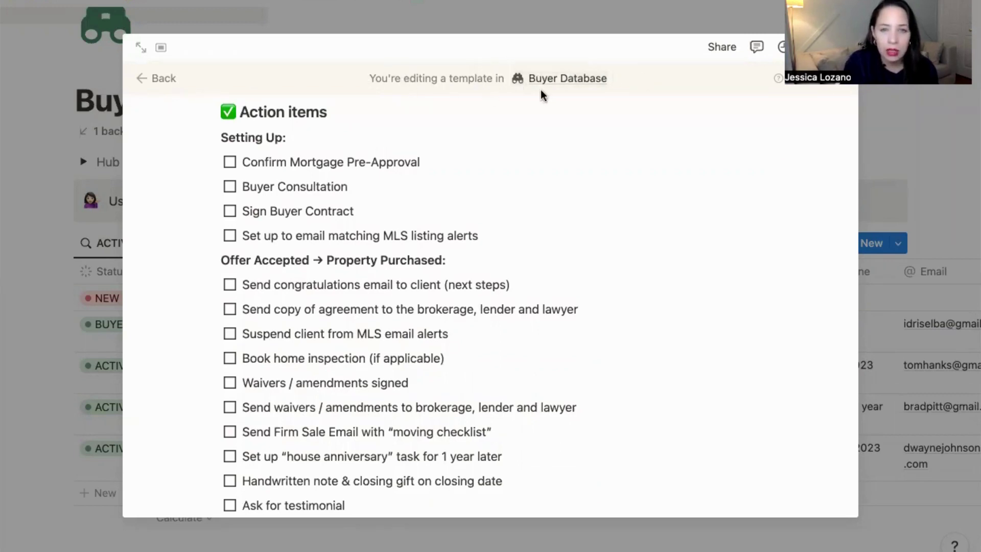
pyautogui.press('Return')
pyautogui.write('Ask for referrals')
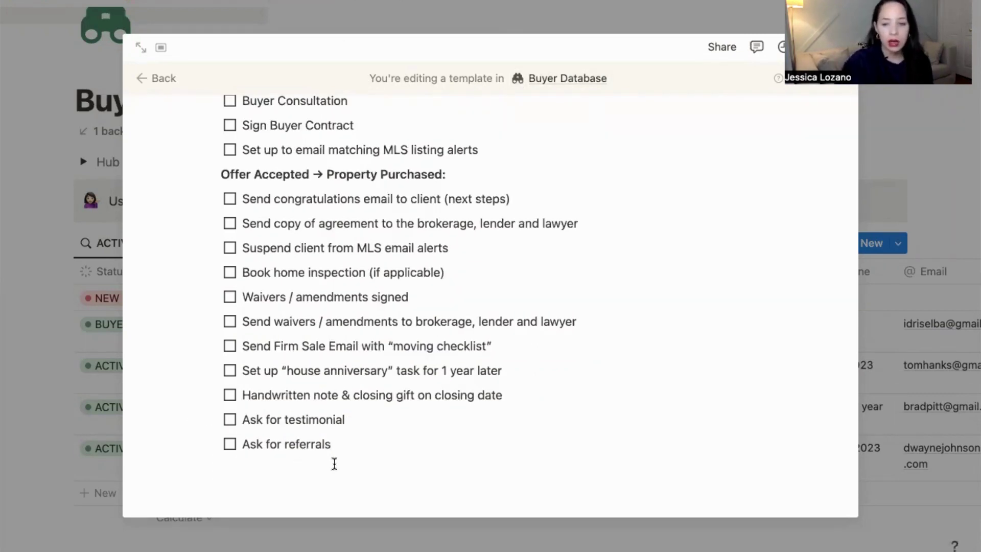
pyautogui.press('Return')
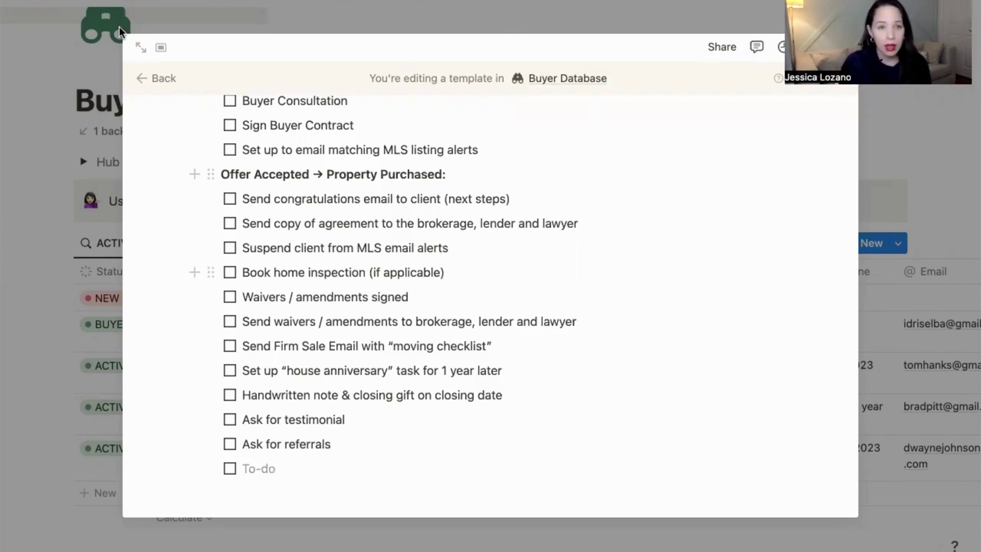
pyautogui.click(71, 131)
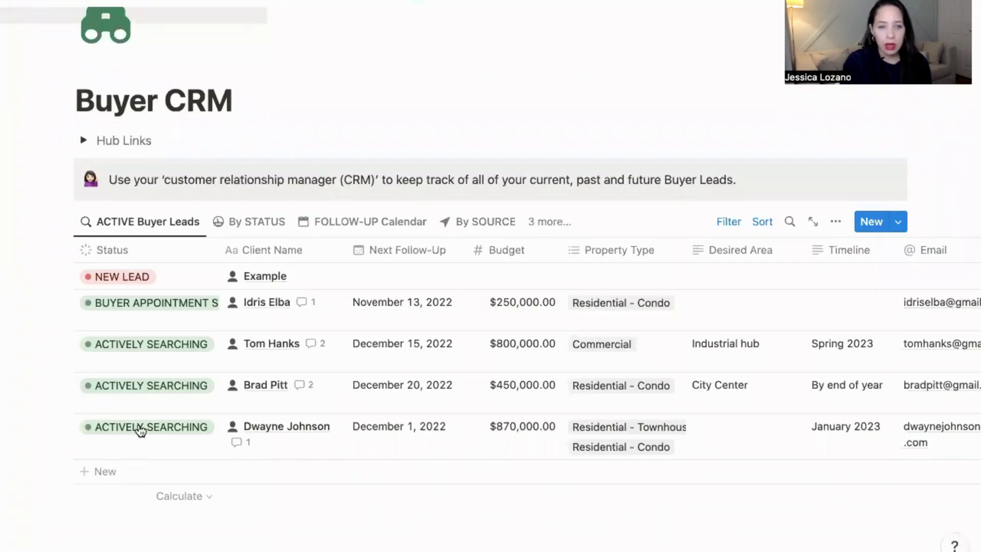
# Create a new NEW BUYER (Name) entry from the default template and open it
pyautogui.click(108, 476)
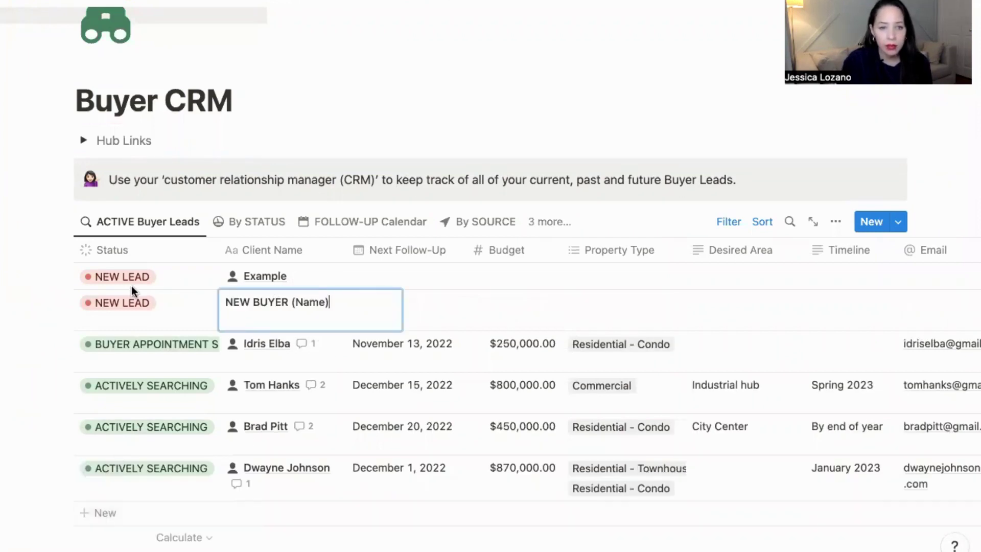
pyautogui.press('Return')
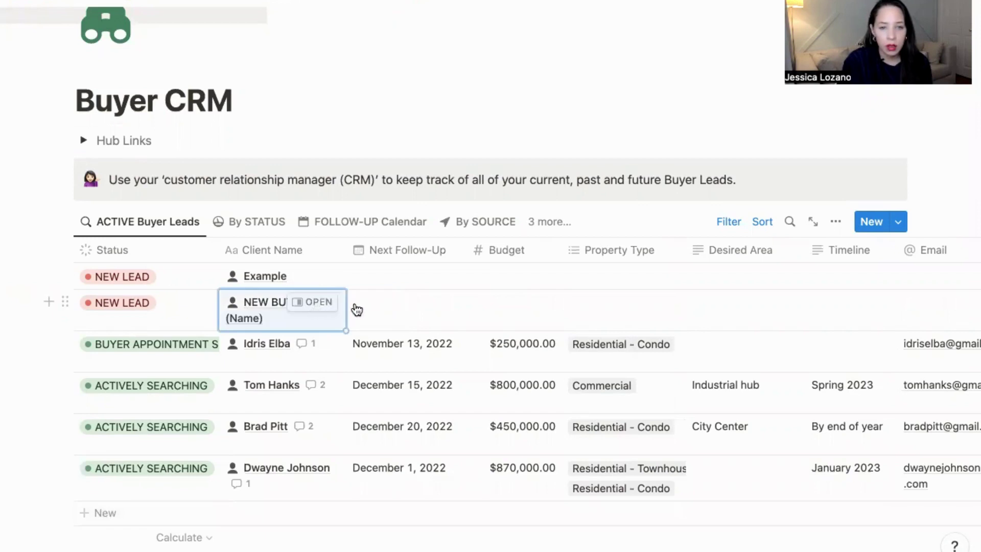
pyautogui.click(317, 306)
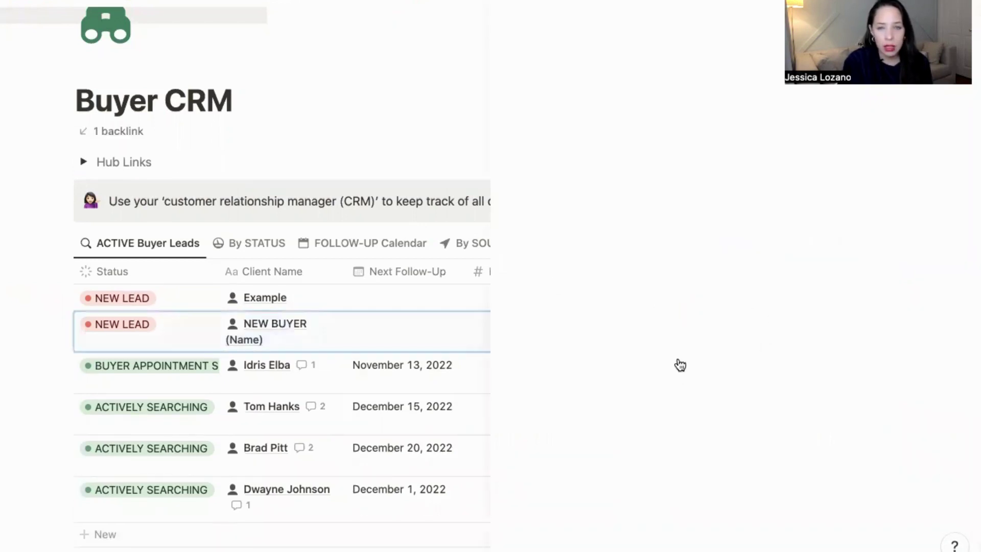
# Check the new entry's Action items checklist, then close the side peek
pyautogui.scroll(-10, 684, 302)
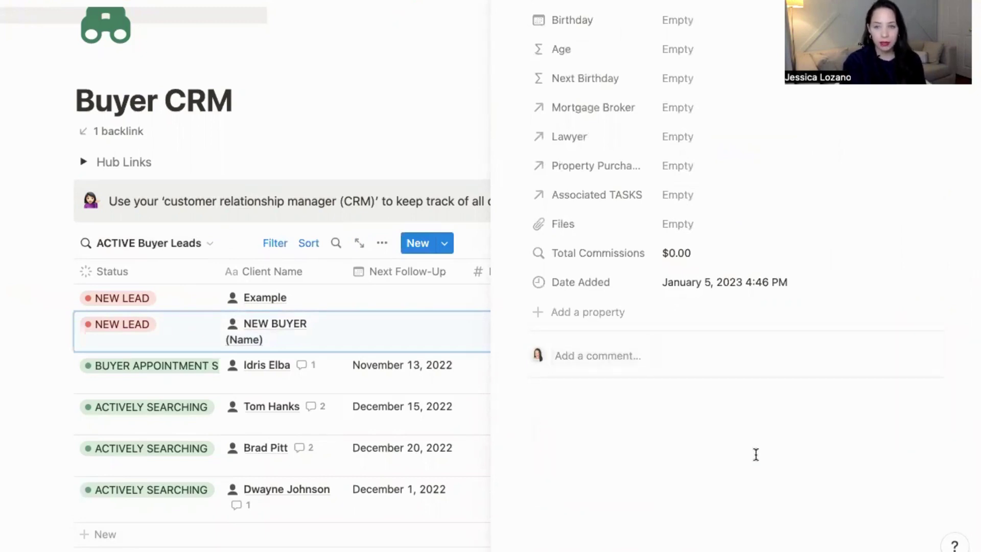
pyautogui.scroll(-8, 736, 453)
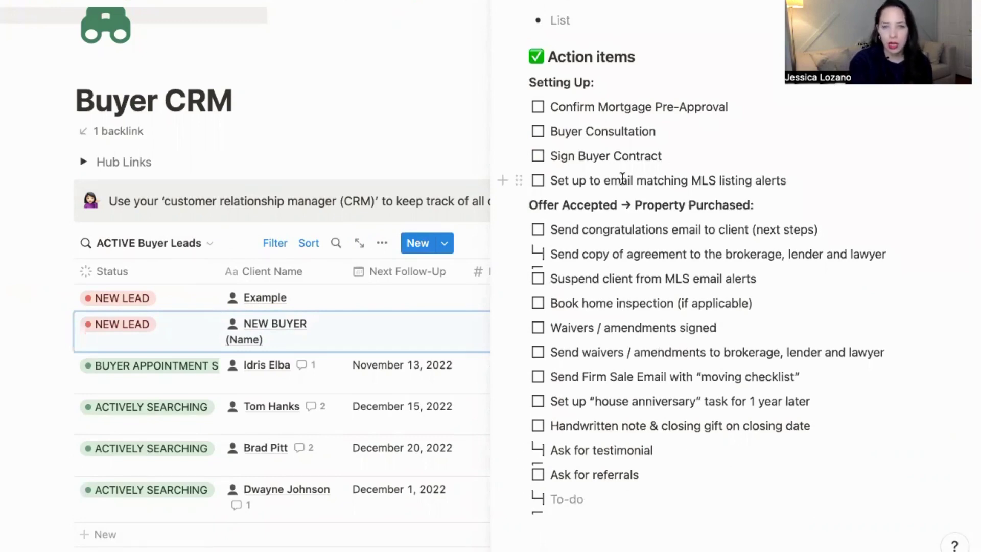
pyautogui.scroll(3, 517, 304)
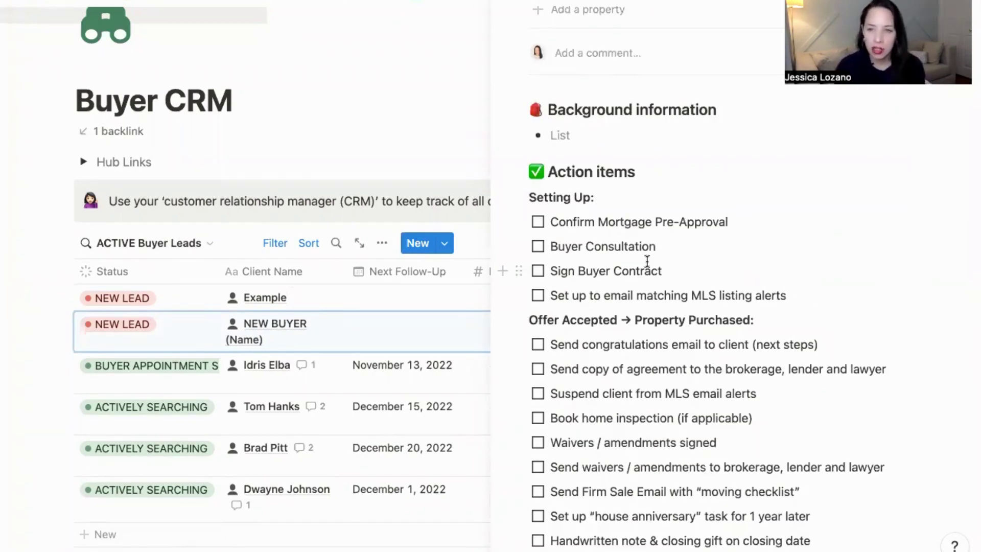
pyautogui.scroll(-3, 647, 261)
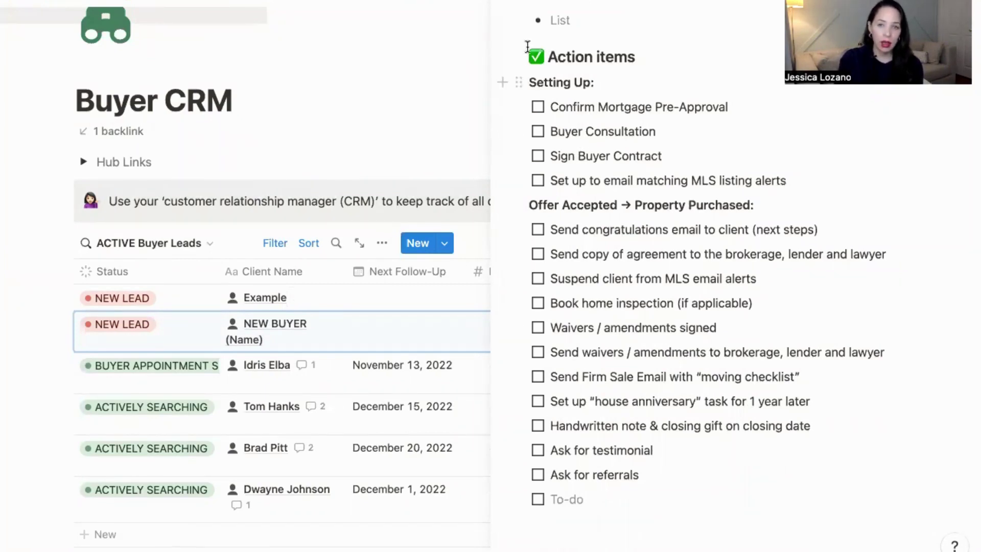
pyautogui.scroll(2, 554, 72)
pyautogui.press('Escape')
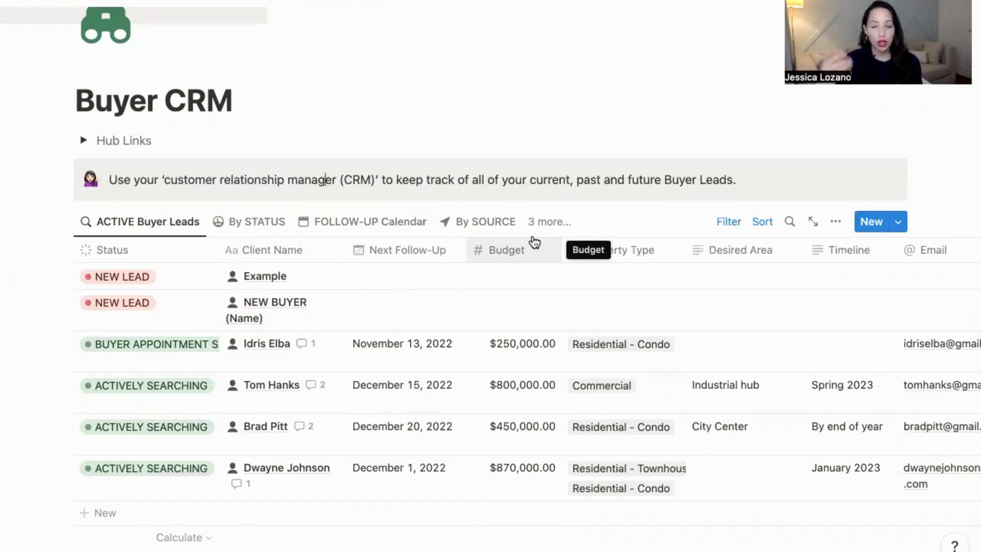
# Rename the Example entry to 'Example Client' and select its placeholder Example list
pyautogui.click(898, 221)
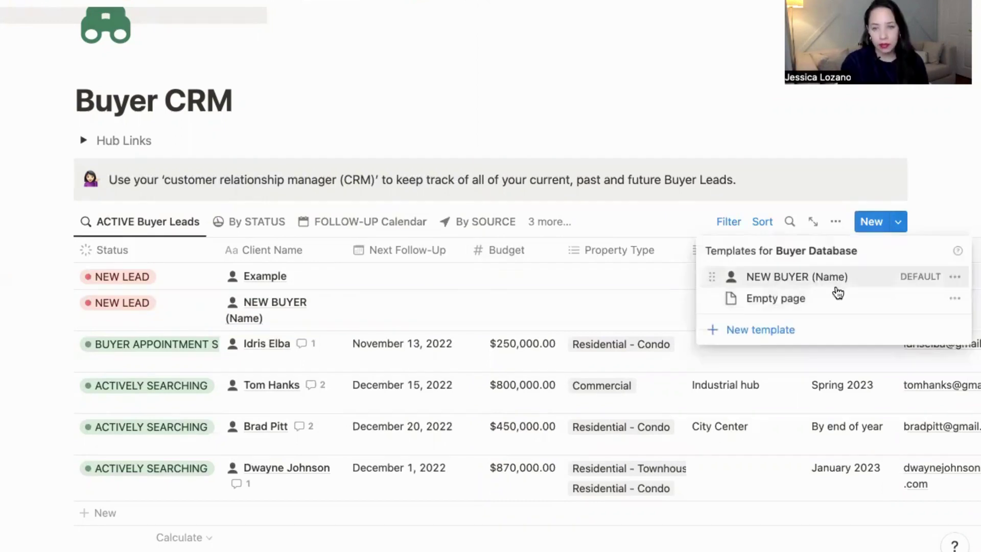
pyautogui.click(443, 179)
pyautogui.click(128, 277)
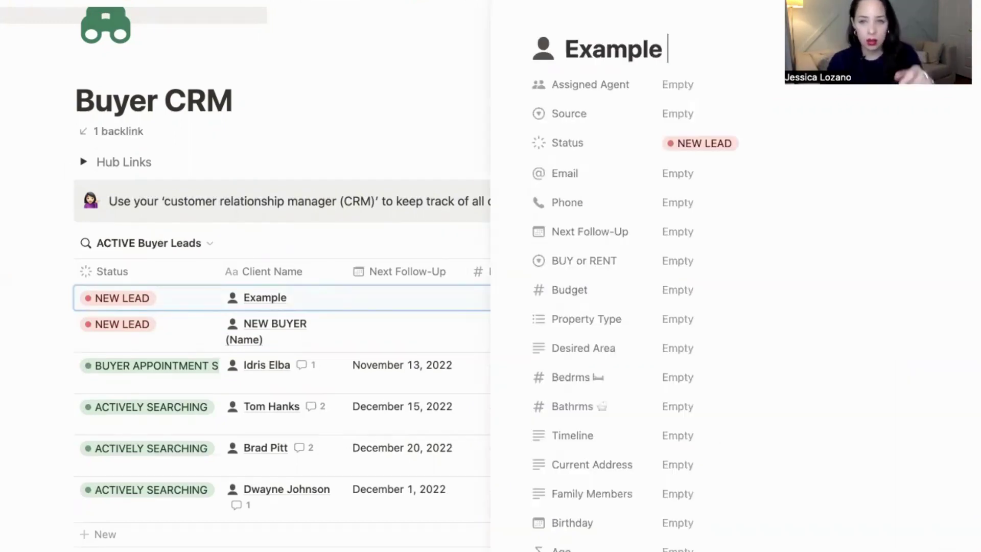
pyautogui.write('Client')
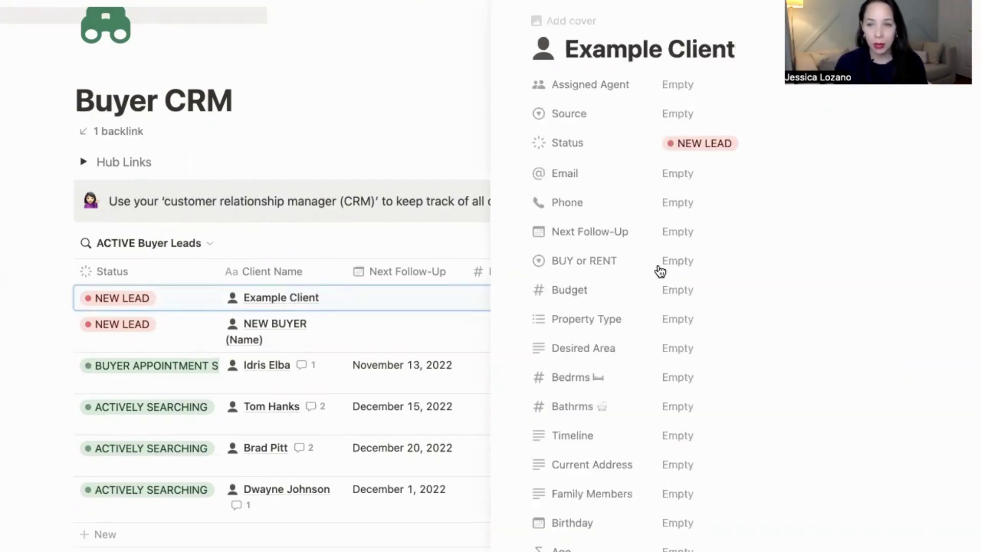
pyautogui.scroll(-10, 741, 324)
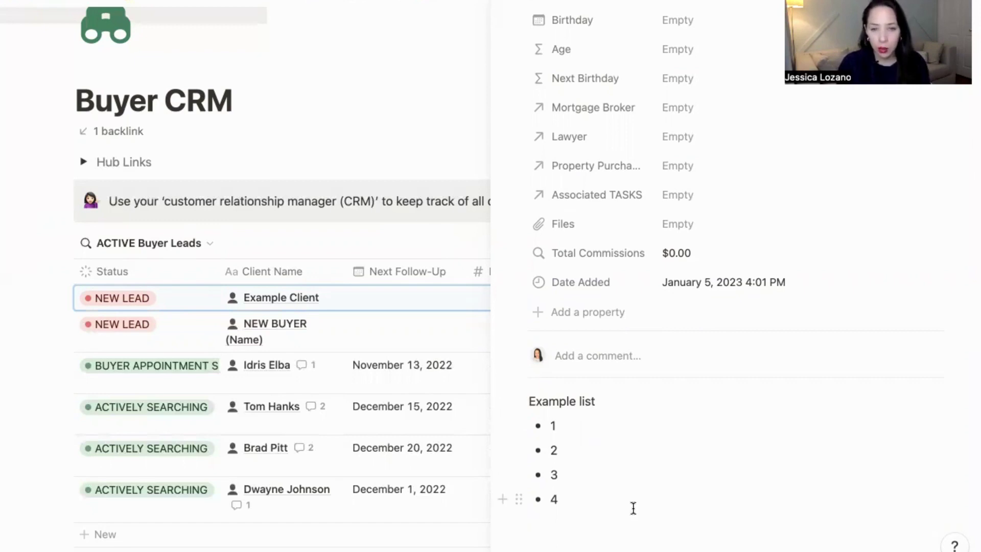
pyautogui.moveTo(634, 509); pyautogui.dragTo(501, 375)
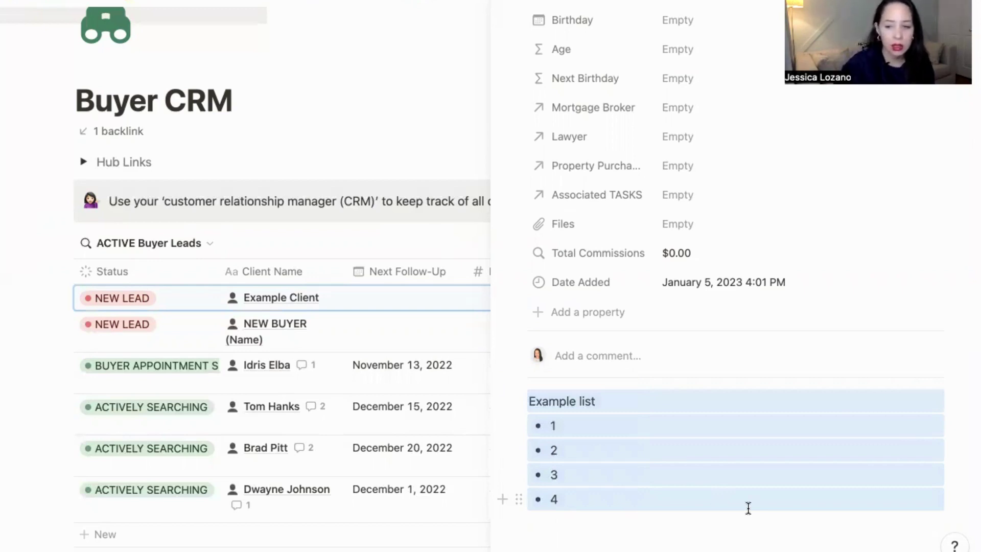
# Delete the Example list and apply the NEW BUYER (Name) template to Example Client
pyautogui.press('BackSpace')
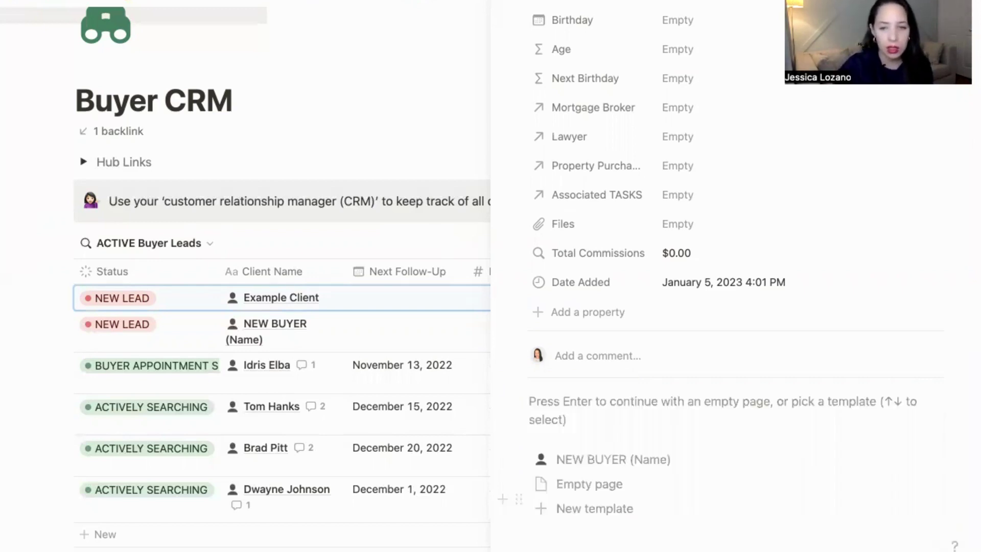
pyautogui.press('Down')
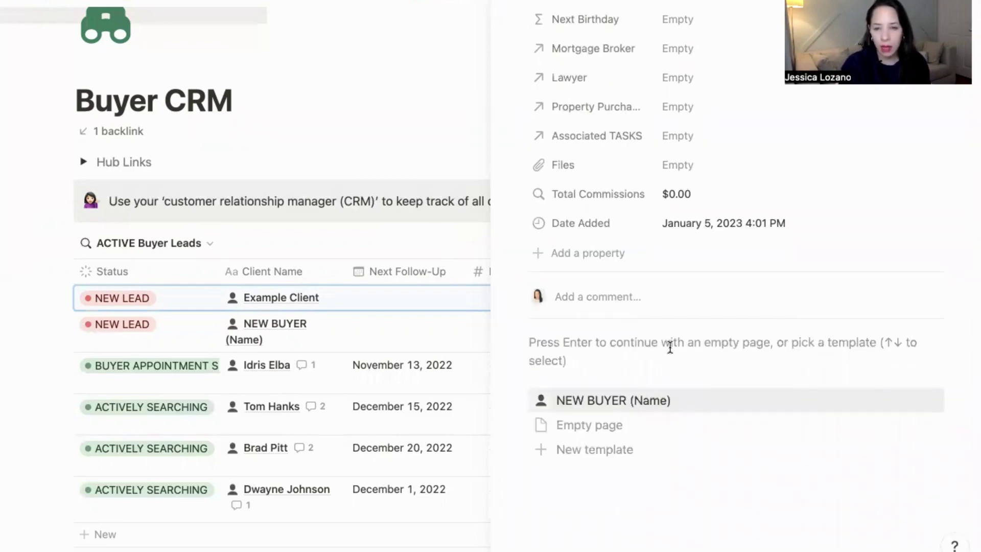
pyautogui.click(648, 397)
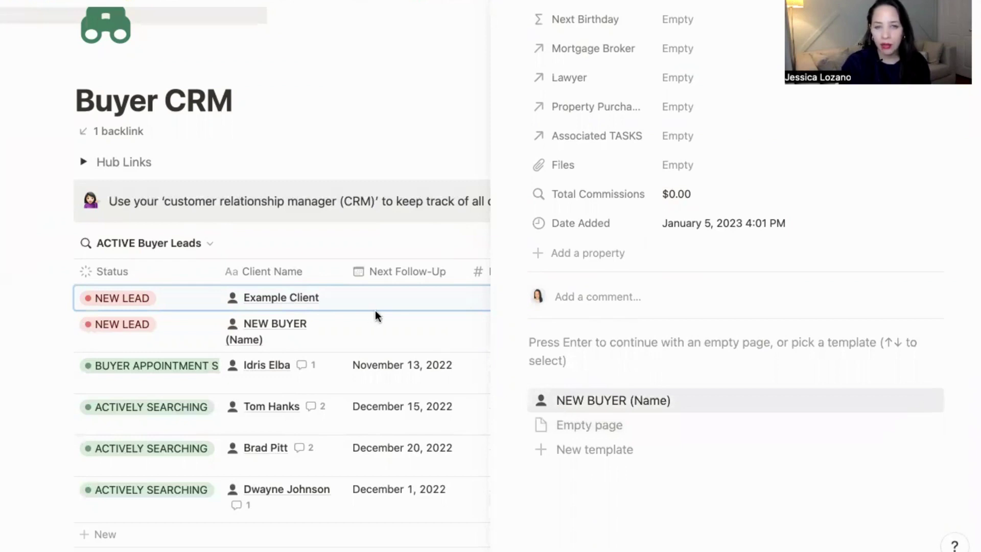
pyautogui.scroll(2, 664, 353)
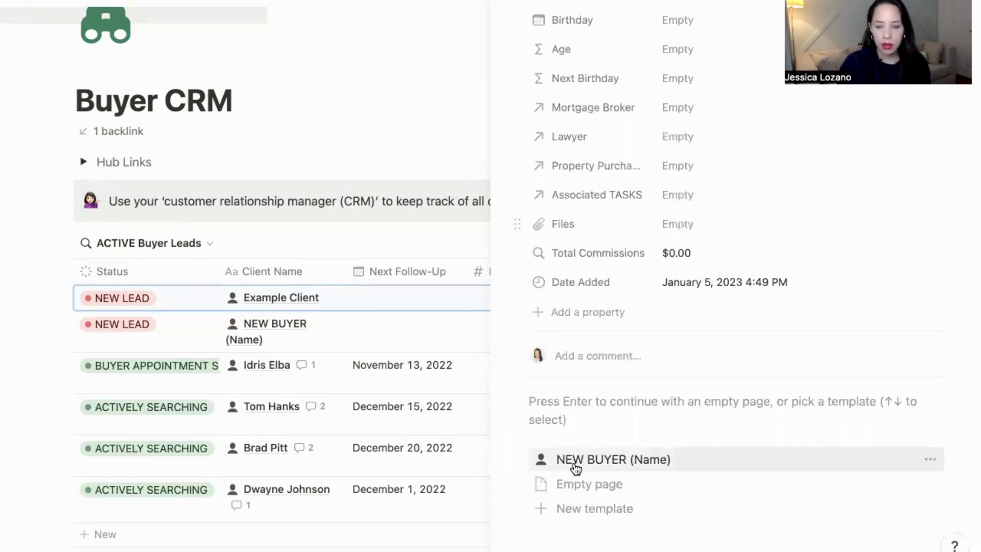
pyautogui.click(575, 465)
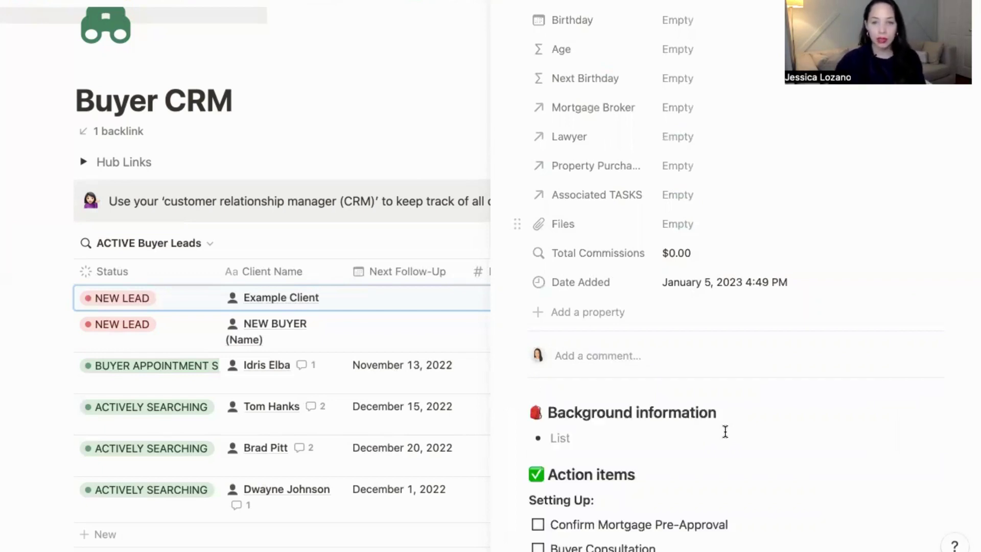
# Scroll through the inserted Background information and Action items checklist
pyautogui.scroll(-5, 725, 431)
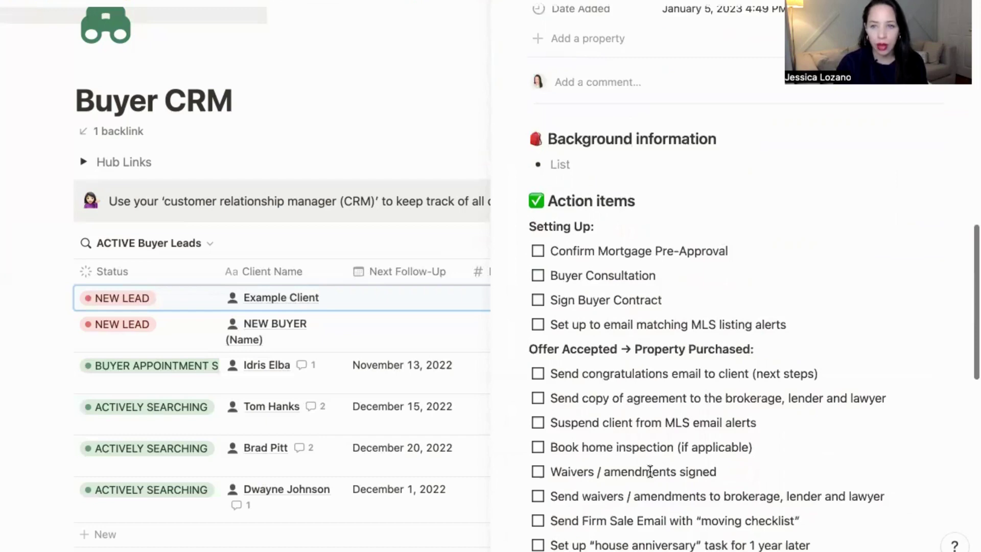
pyautogui.scroll(-2, 650, 470)
pyautogui.scroll(2, 717, 414)
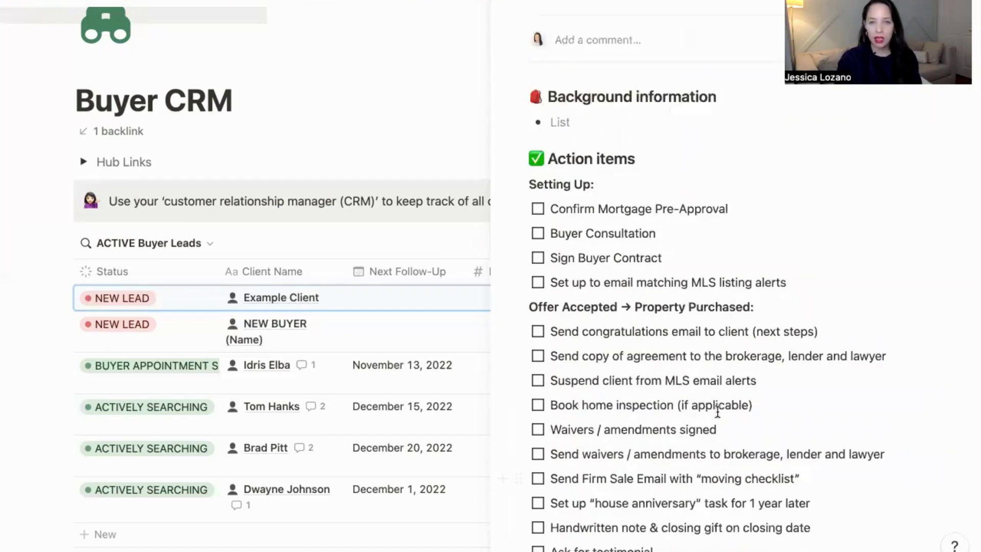
pyautogui.scroll(2, 718, 410)
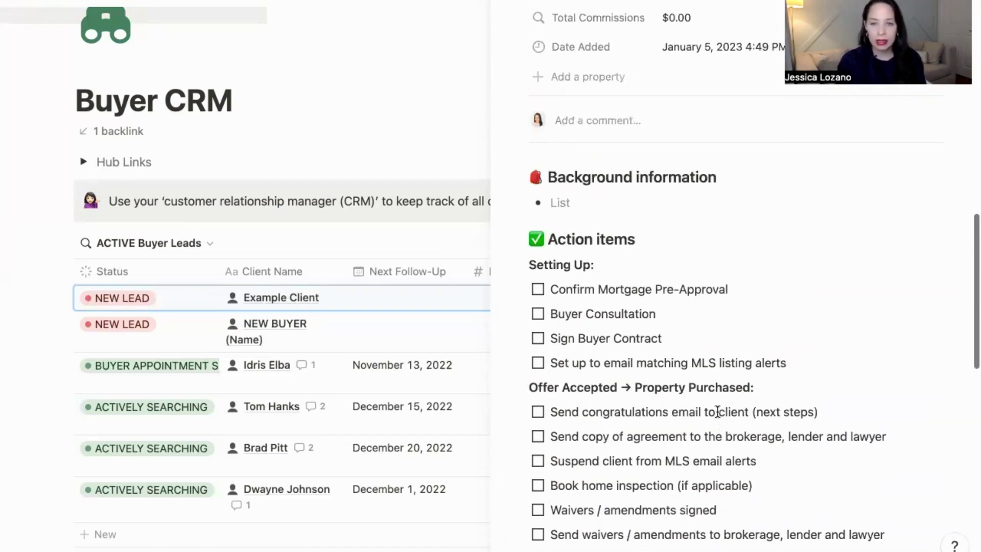
pyautogui.scroll(10, 717, 412)
pyautogui.scroll(-10, 751, 373)
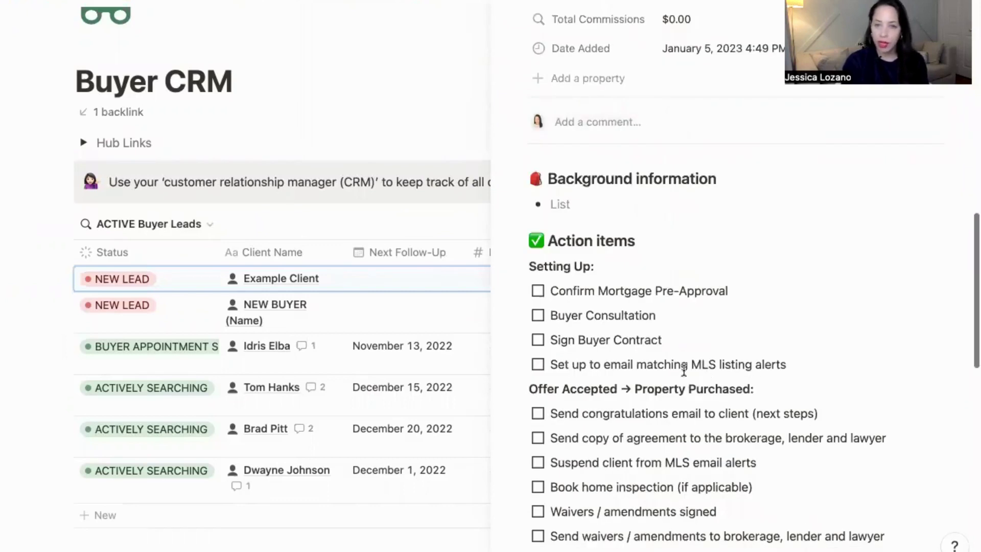
pyautogui.scroll(-3, 675, 353)
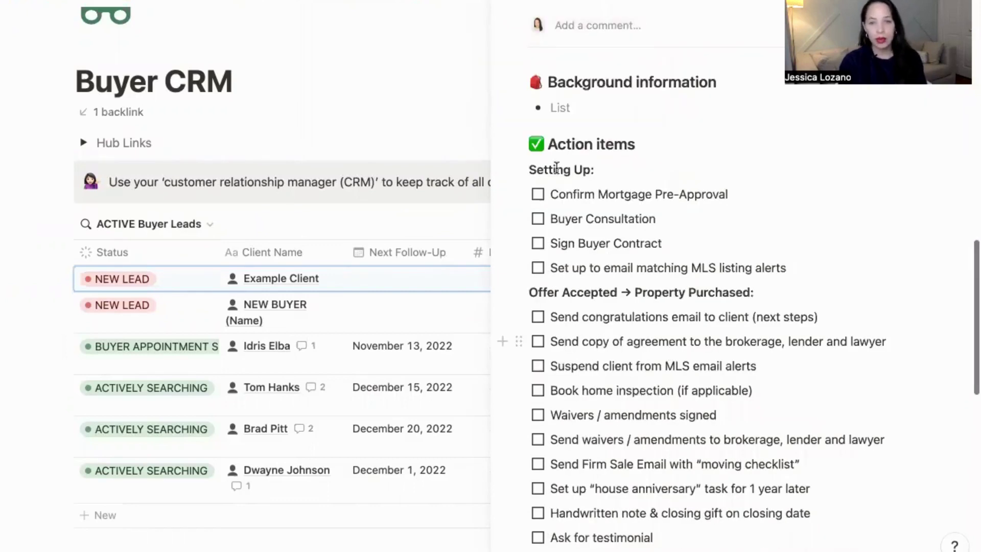
# Tick the first five action items, from Confirm Mortgage Pre-Approval to the congratulations email, then go to Ultimate Agent Hub
pyautogui.click(538, 194)
pyautogui.click(538, 218)
pyautogui.click(538, 244)
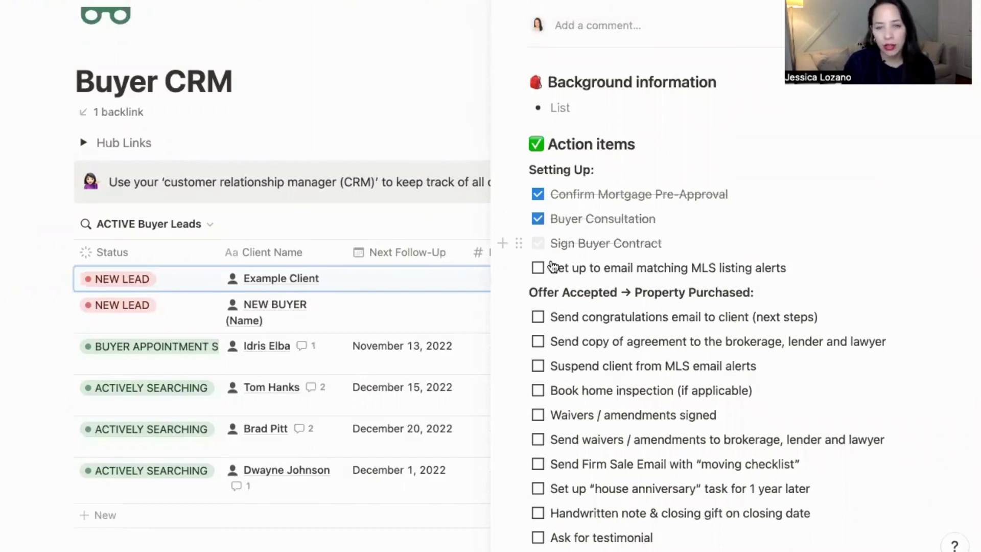
pyautogui.click(538, 268)
pyautogui.click(536, 318)
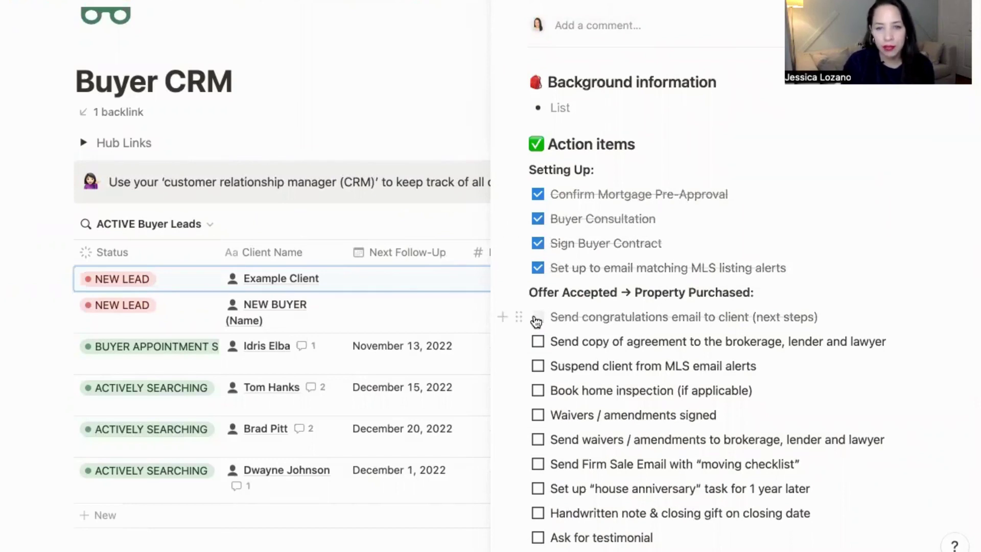
pyautogui.click(464, 162)
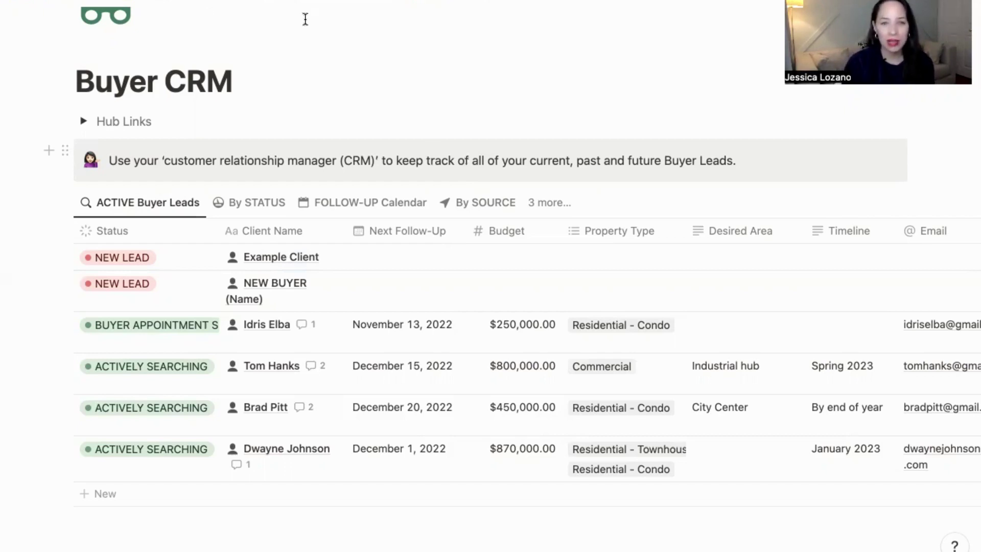
pyautogui.click(401, 5)
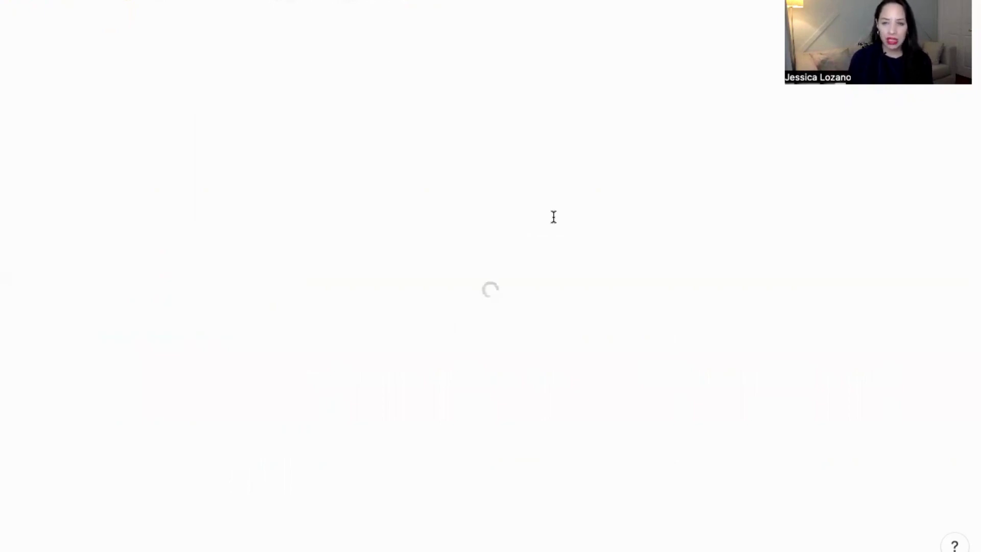